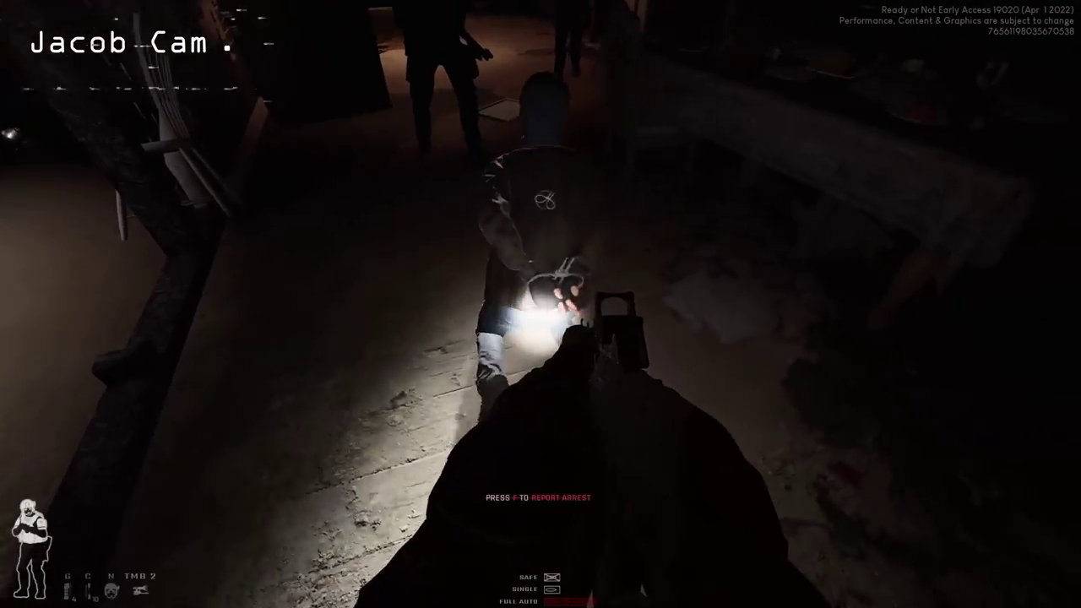
{"action": "key", "text": "f"}
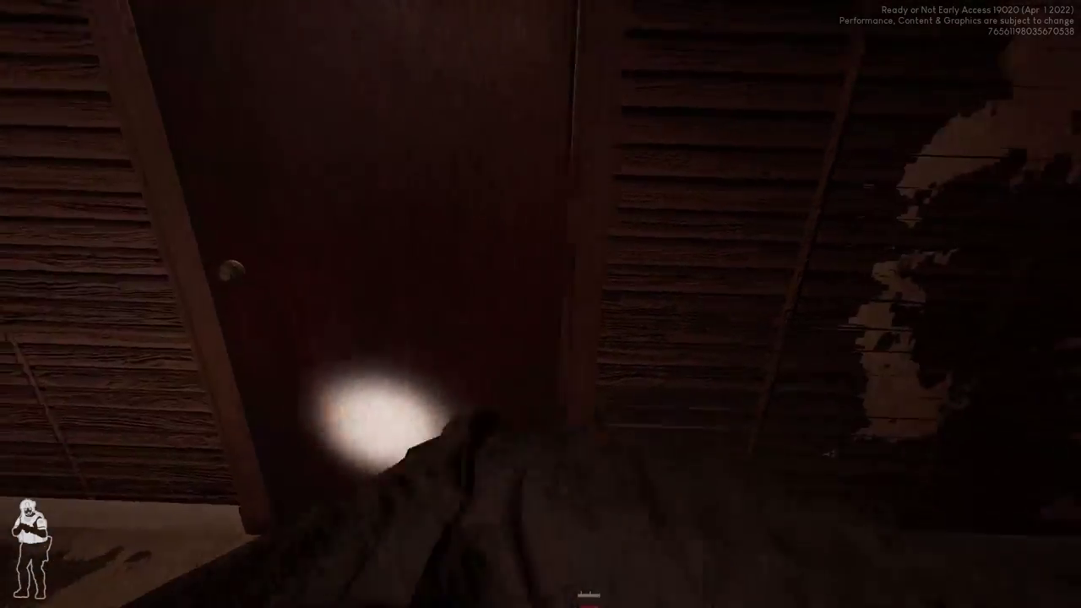
{"action": "key", "text": "v"}
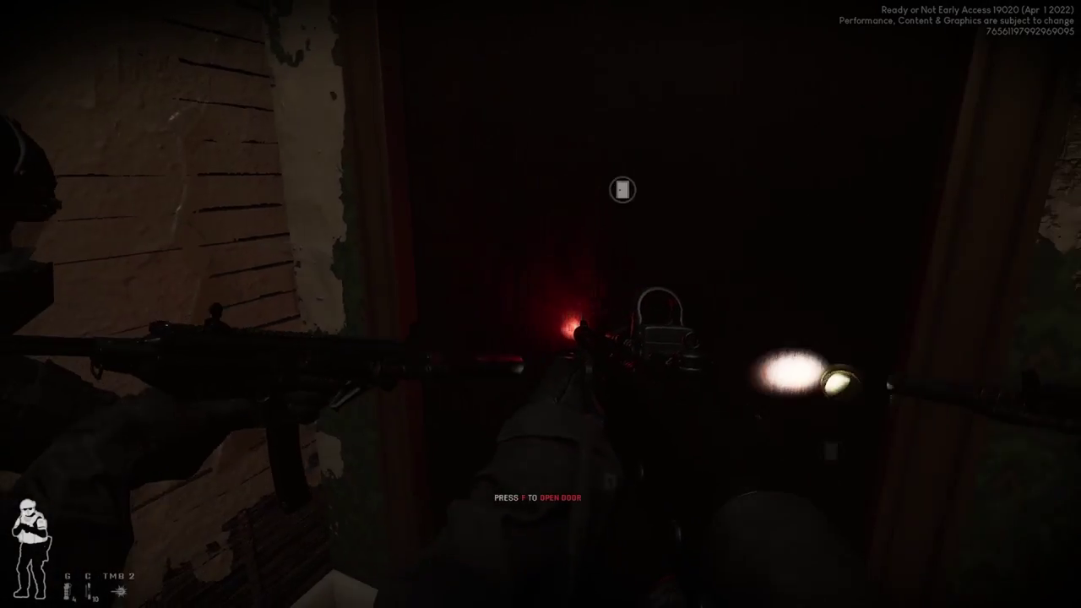
{"action": "key", "text": "f"}
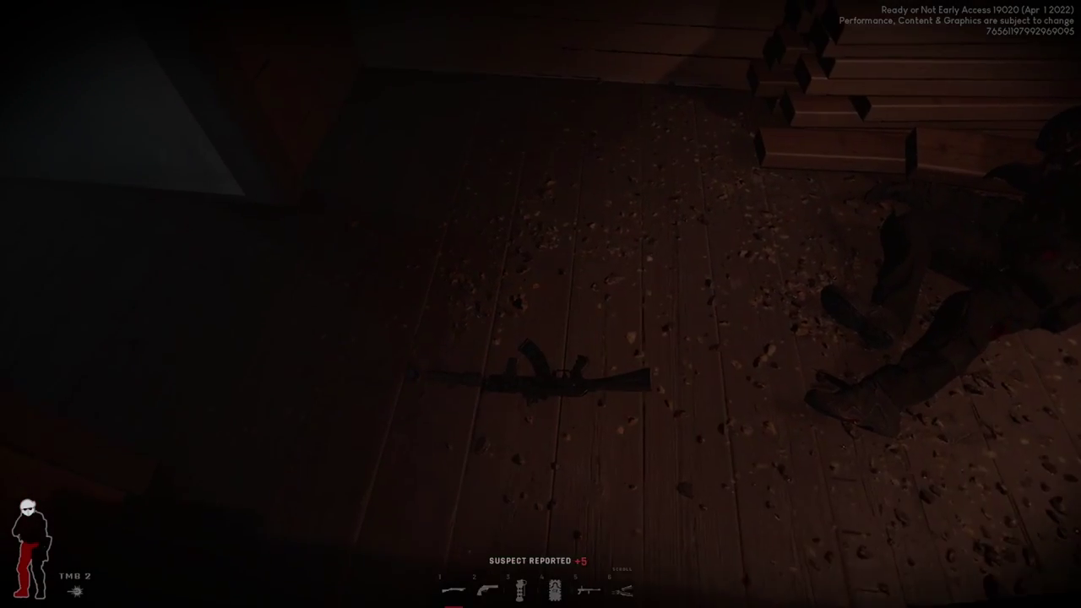
{"action": "key", "text": "f"}
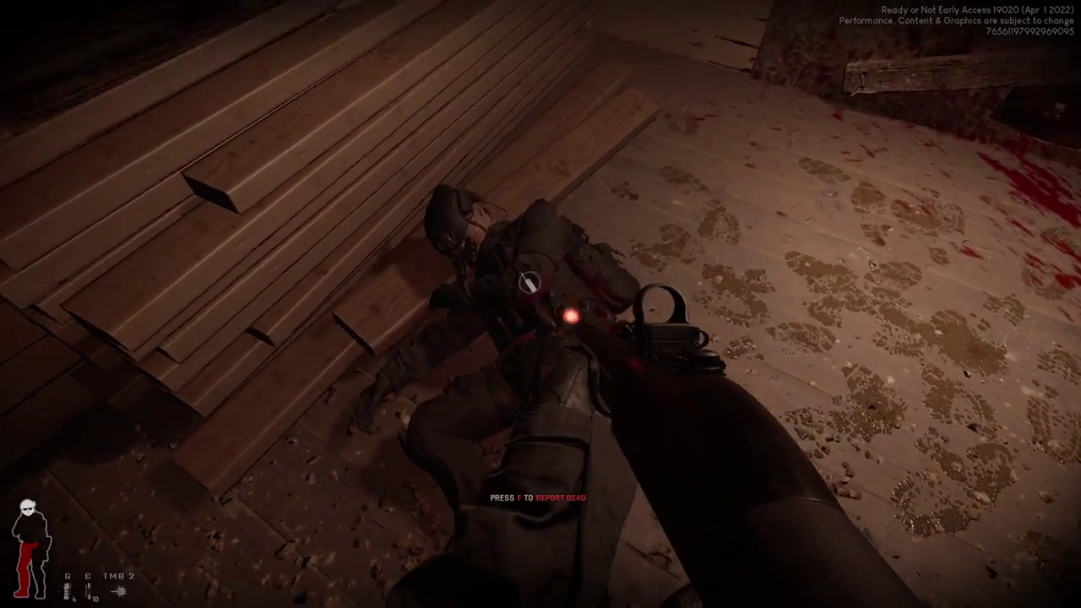
{"action": "key", "text": "f"}
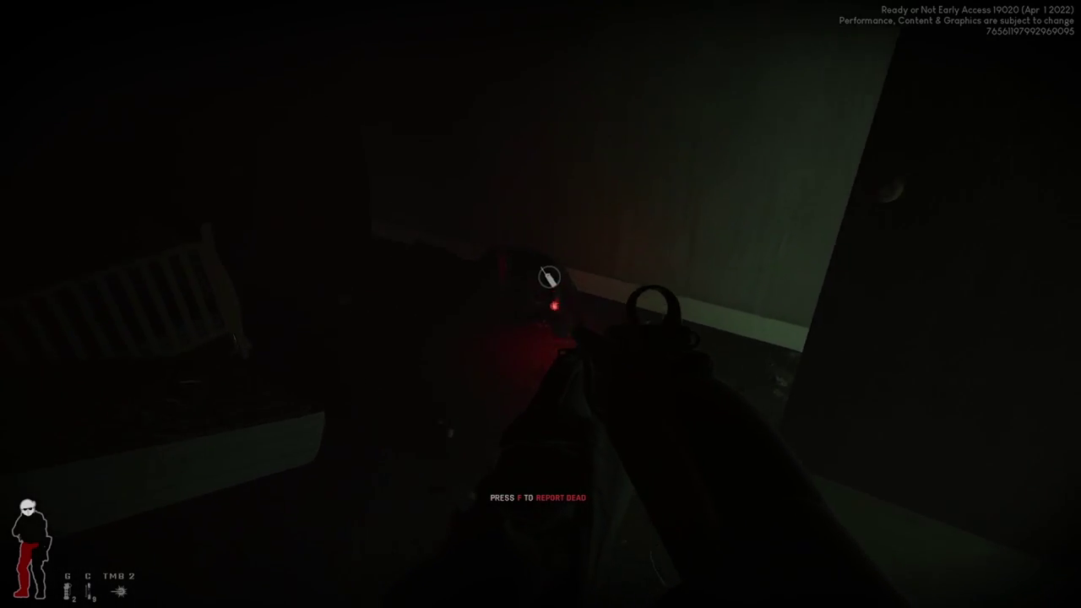
{"action": "key", "text": "f"}
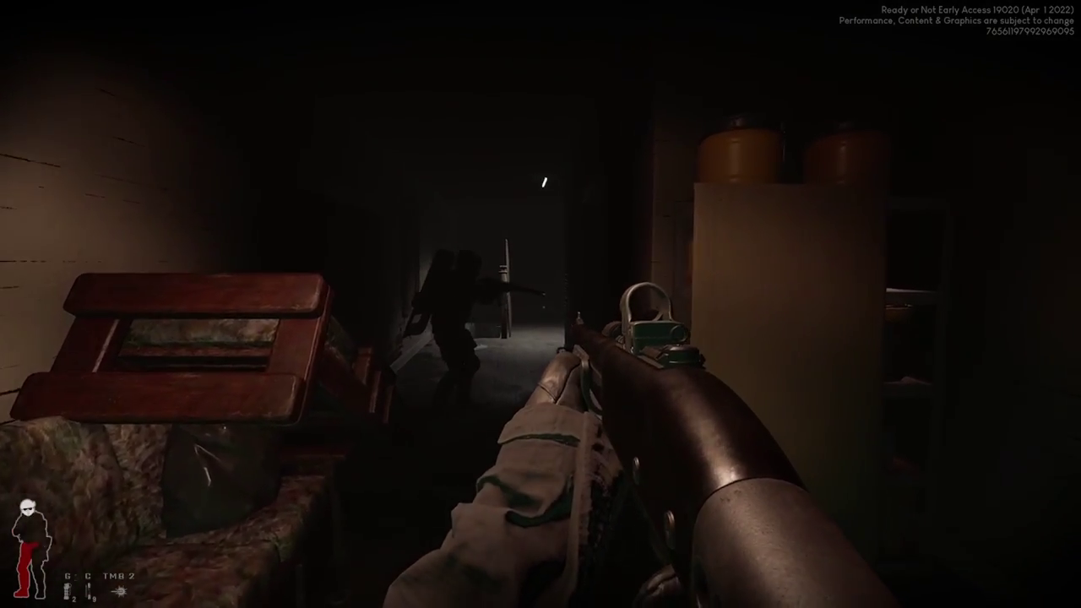
{"action": "key", "text": "t"}
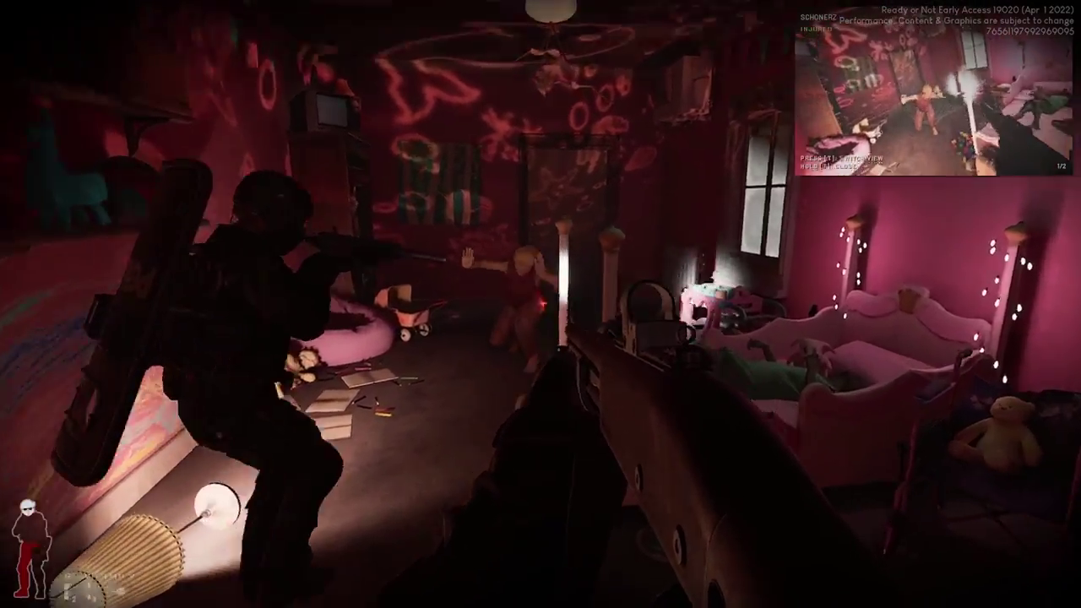
{"action": "key", "text": "f"}
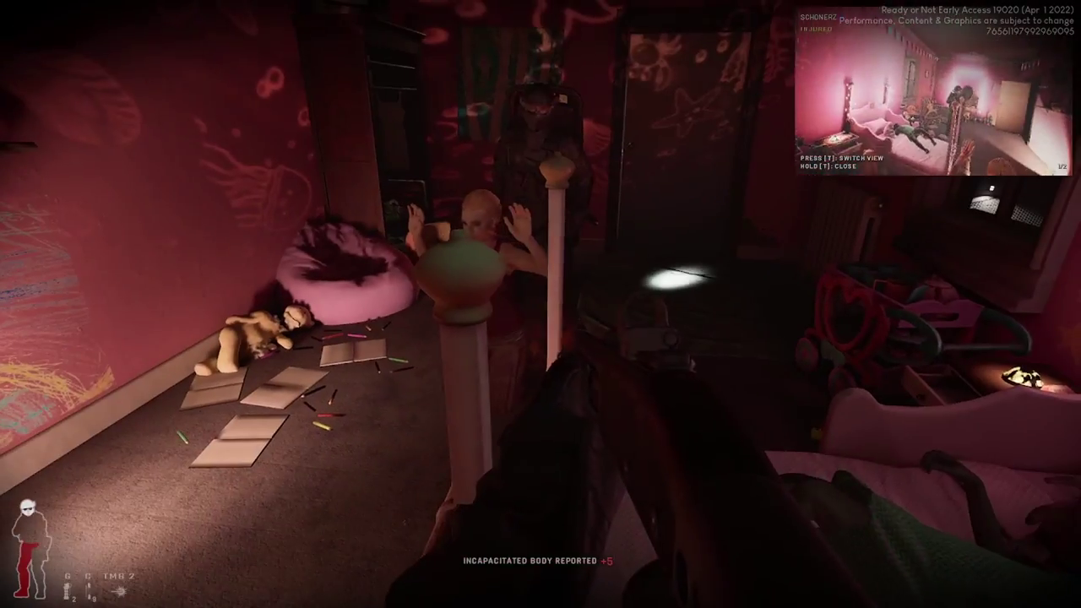
{"action": "key", "text": "f"}
{"action": "key", "text": "w"}
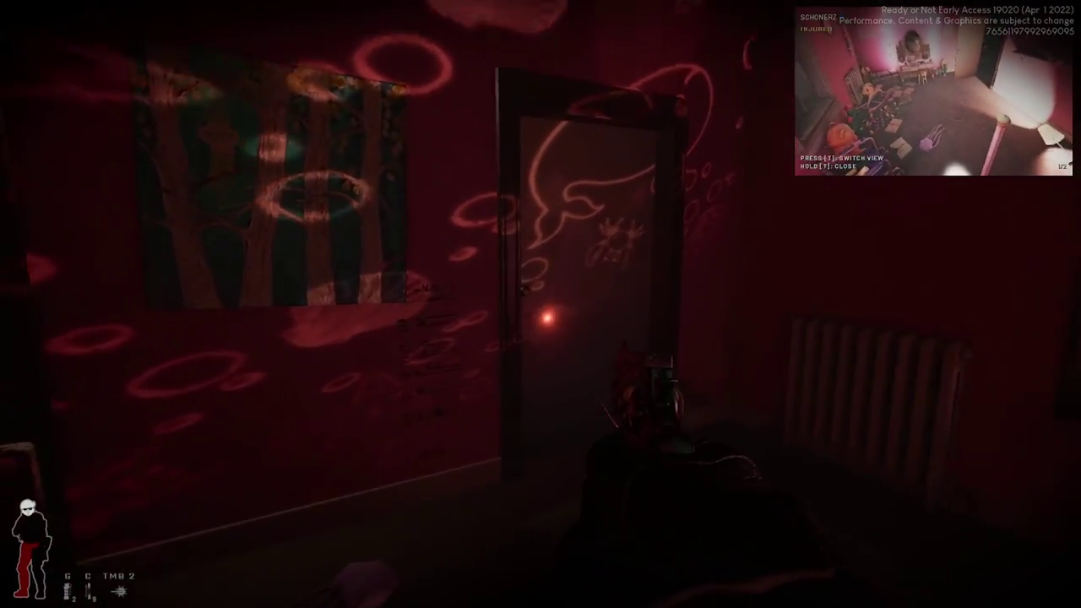
{"action": "key", "text": "w"}
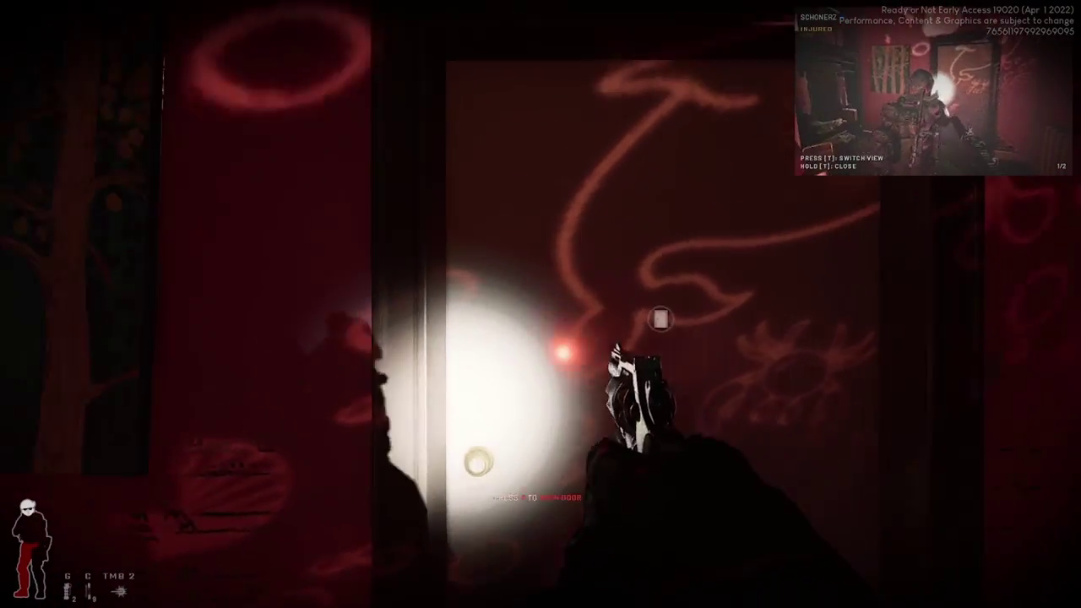
{"action": "key", "text": "2"}
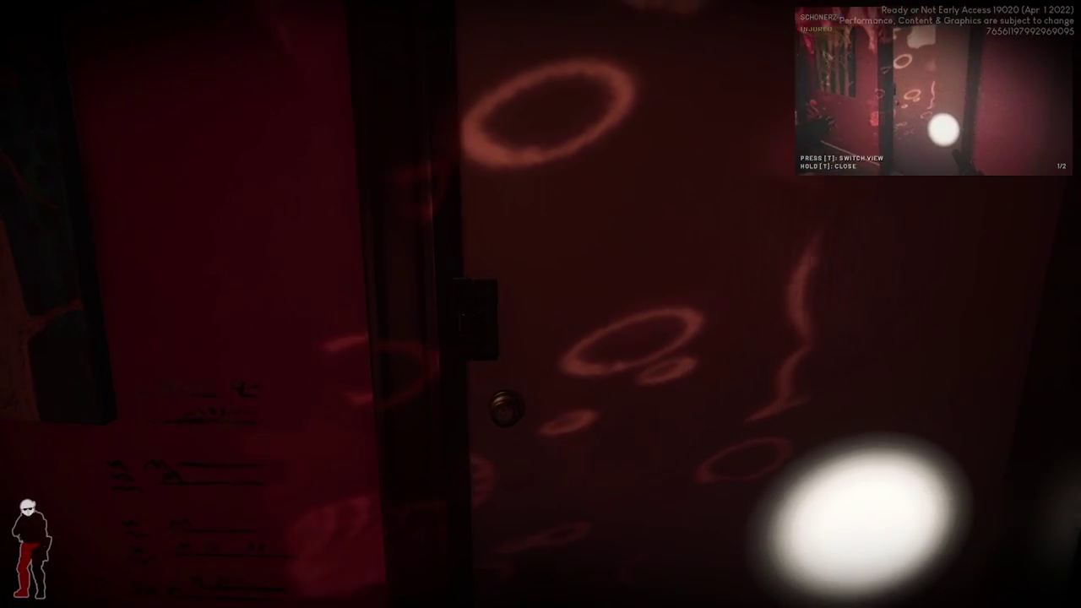
{"action": "key", "text": "f"}
{"action": "key", "text": "w"}
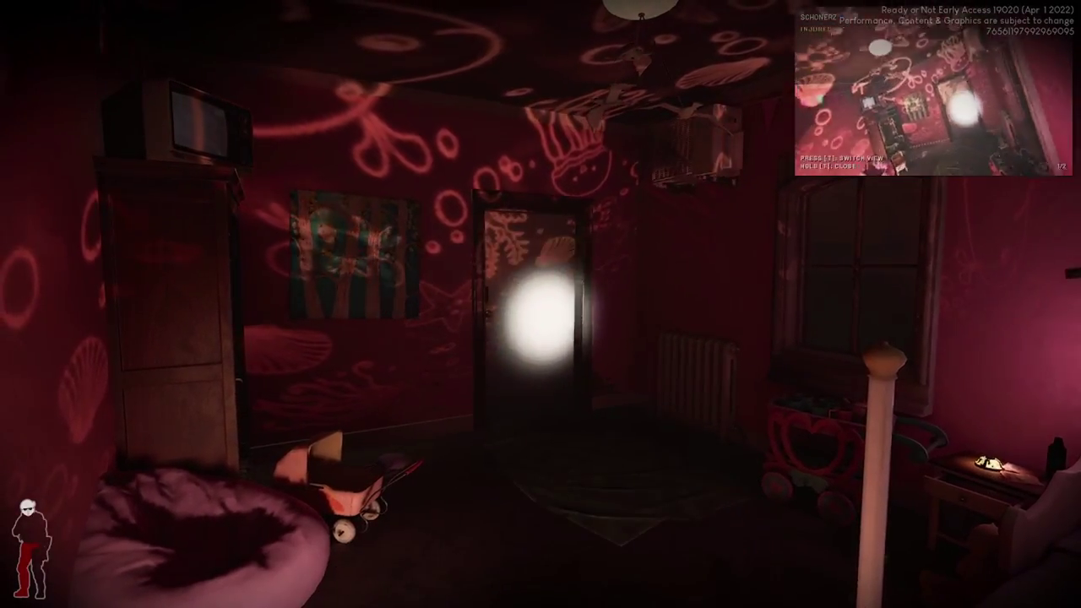
{"action": "left_click_drag", "start_coordinate": [540, 304], "coordinate": [530, 301]}
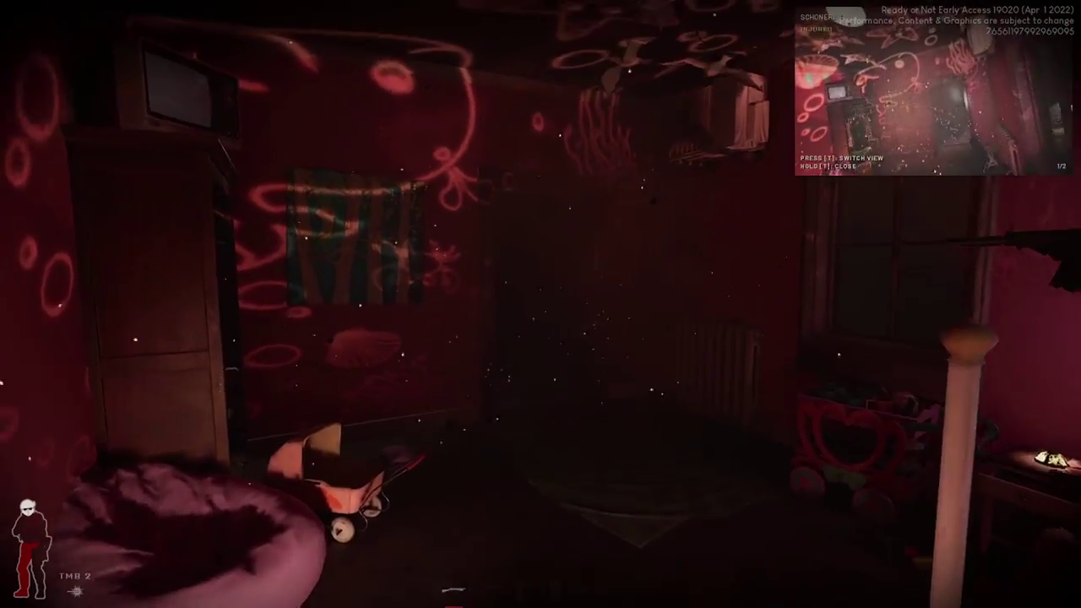
{"action": "key", "text": "w"}
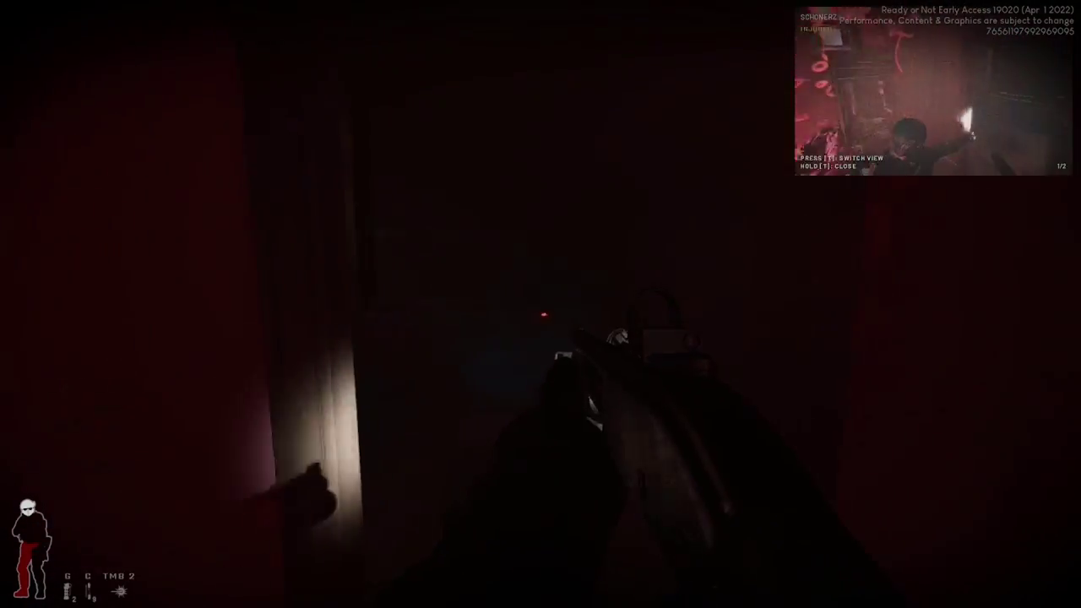
{"action": "key", "text": "w"}
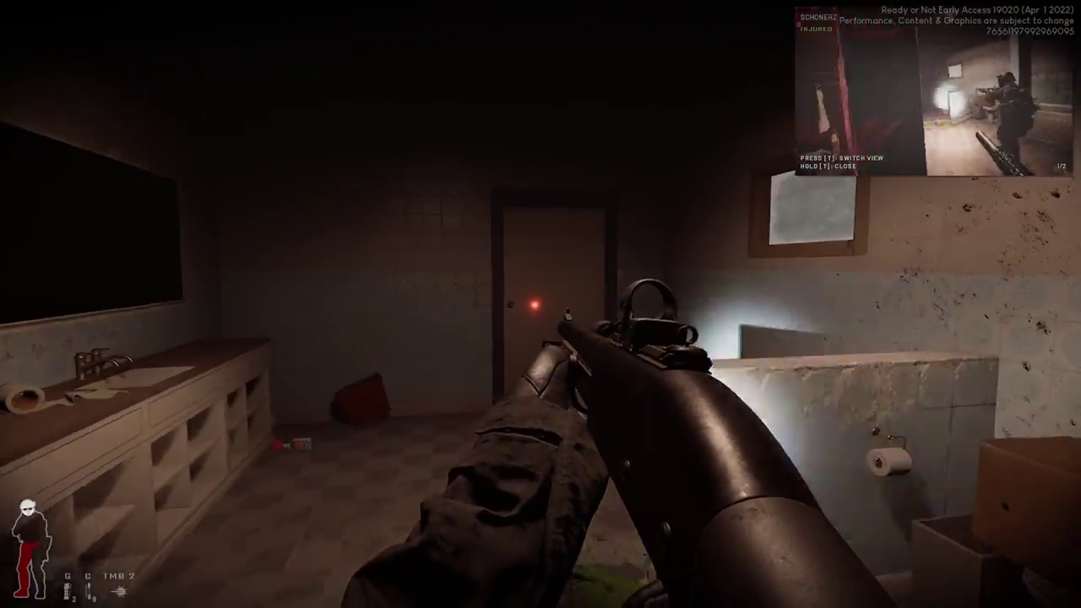
{"action": "key", "text": "w"}
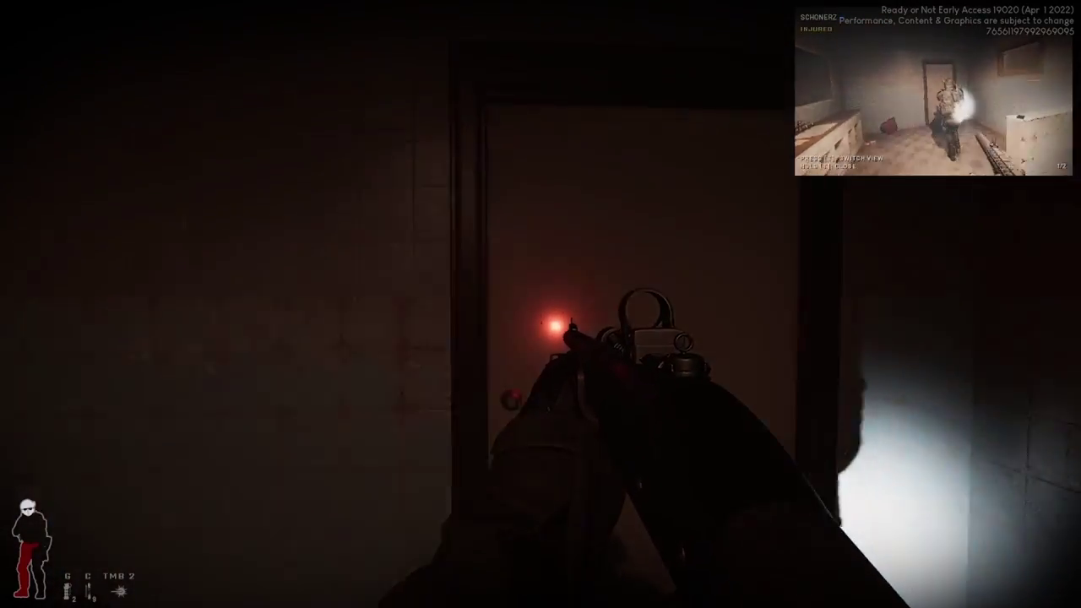
{"action": "key", "text": "w"}
{"action": "key", "text": "f"}
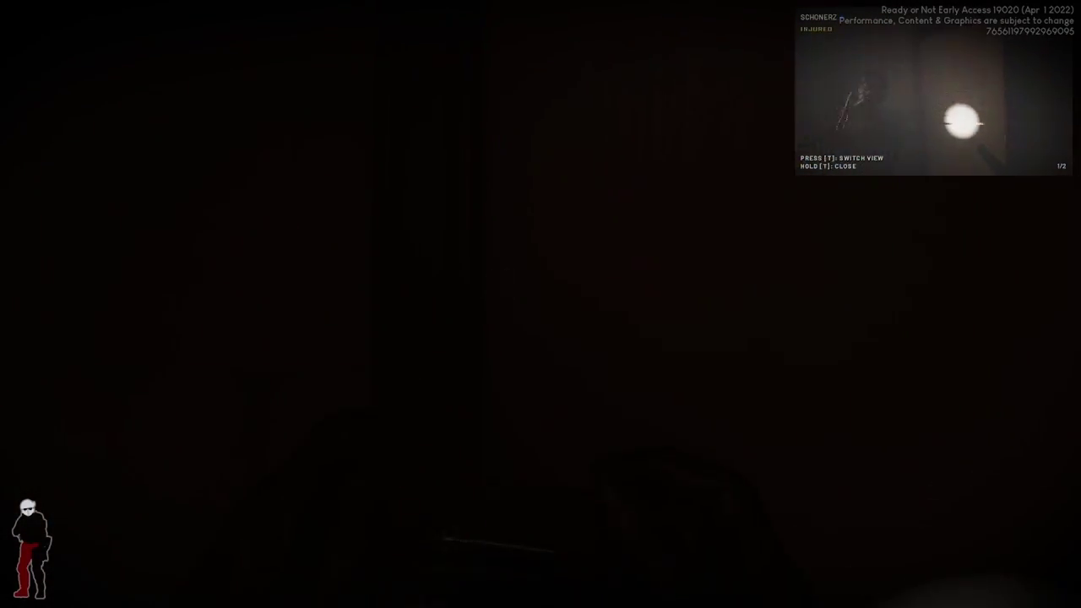
{"action": "key", "text": "w"}
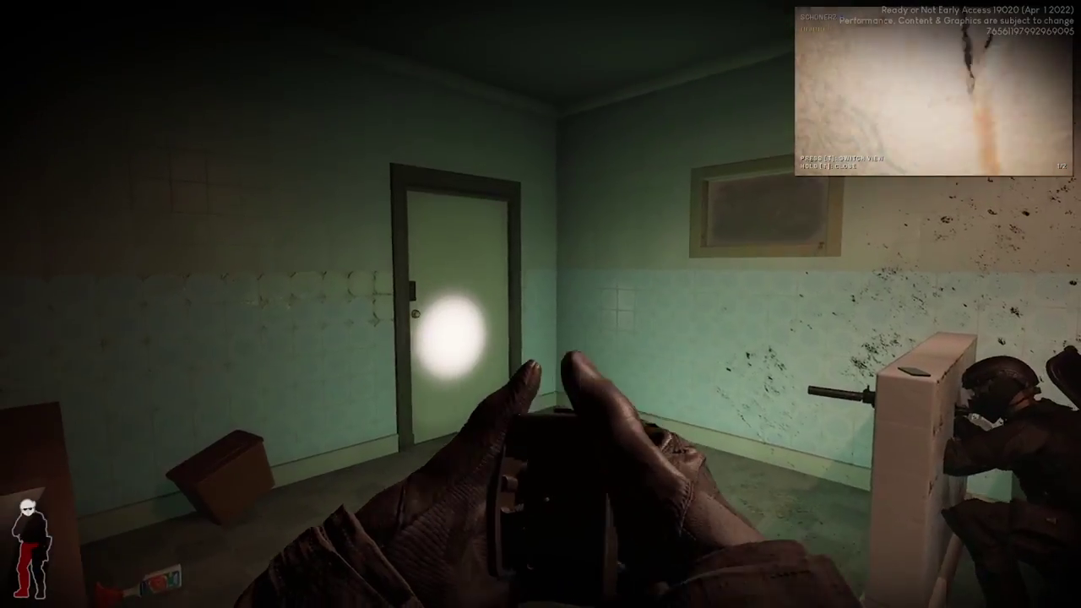
{"action": "left_click", "coordinate": [541, 304]}
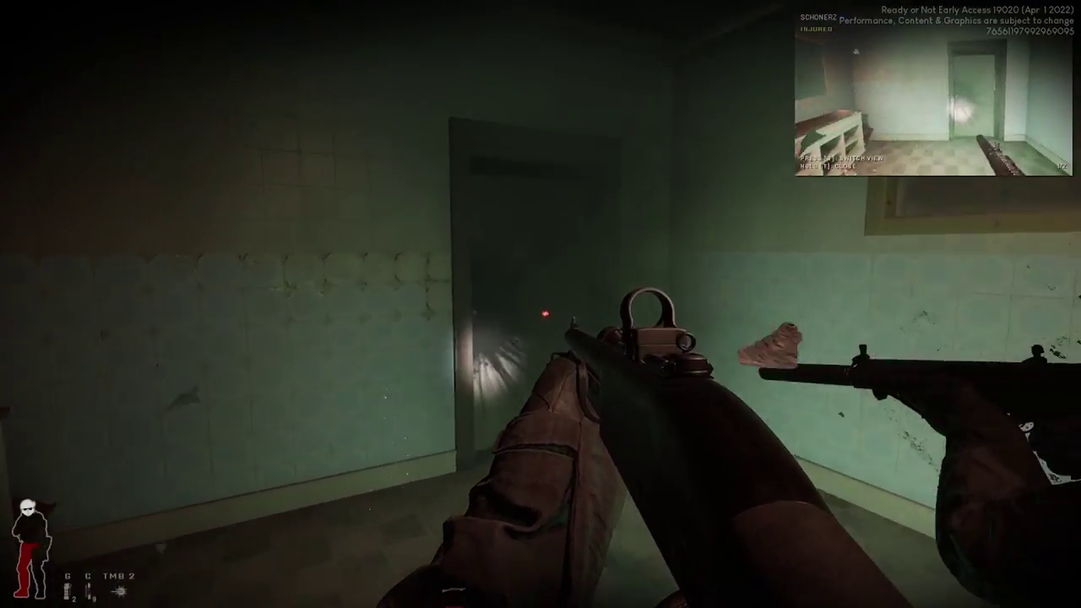
{"action": "key", "text": "w"}
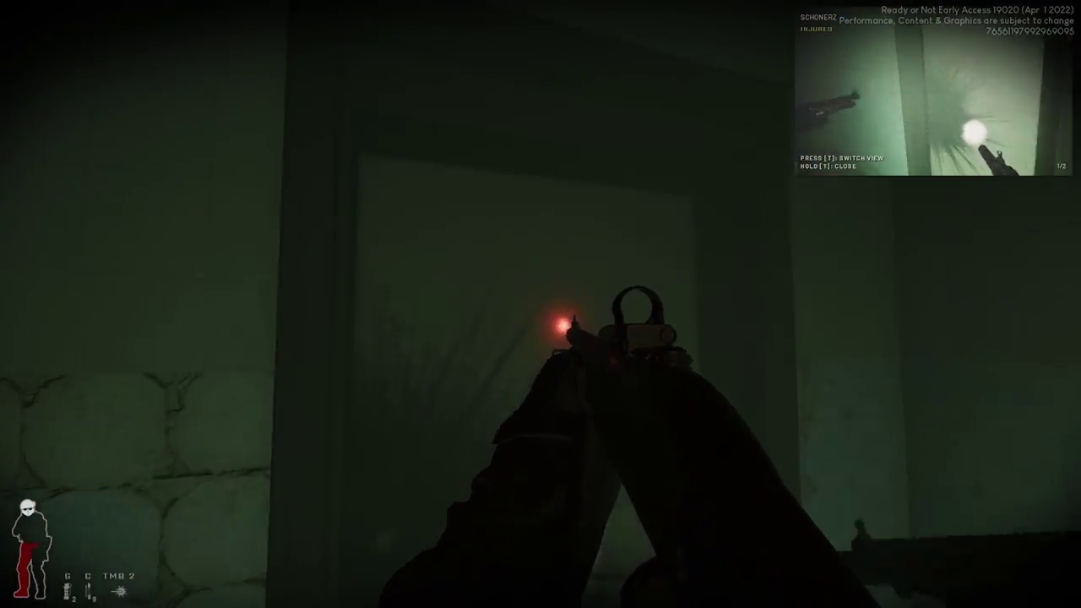
{"action": "key", "text": "w"}
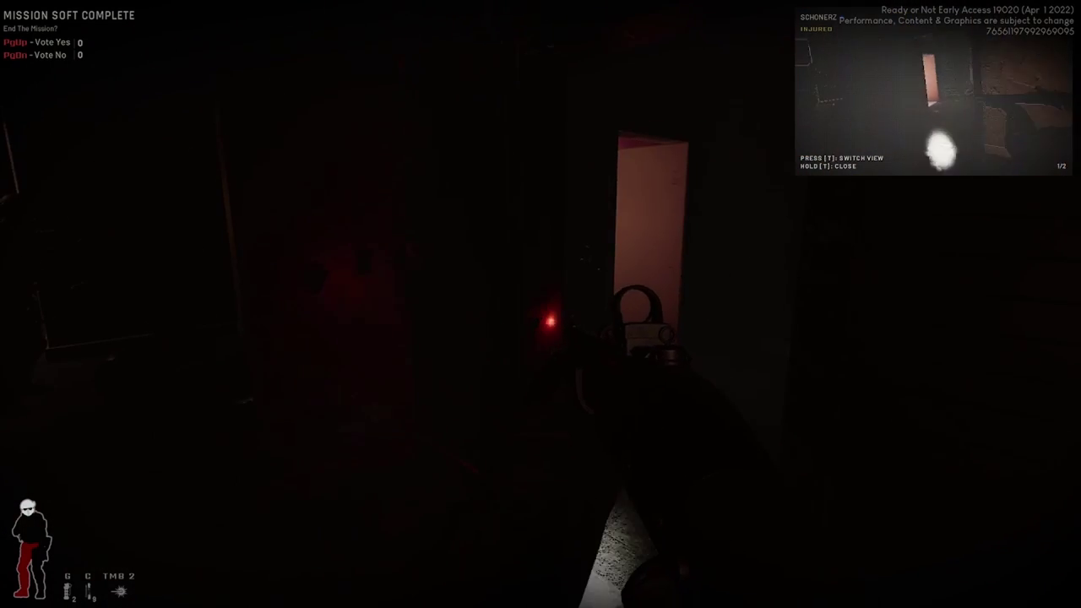
{"action": "key", "text": "f"}
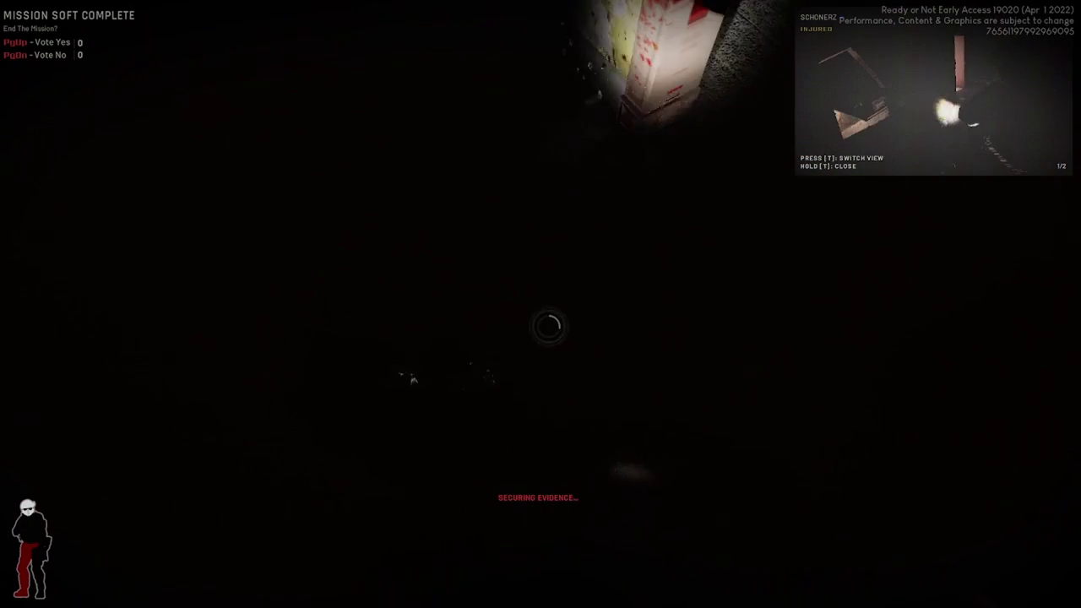